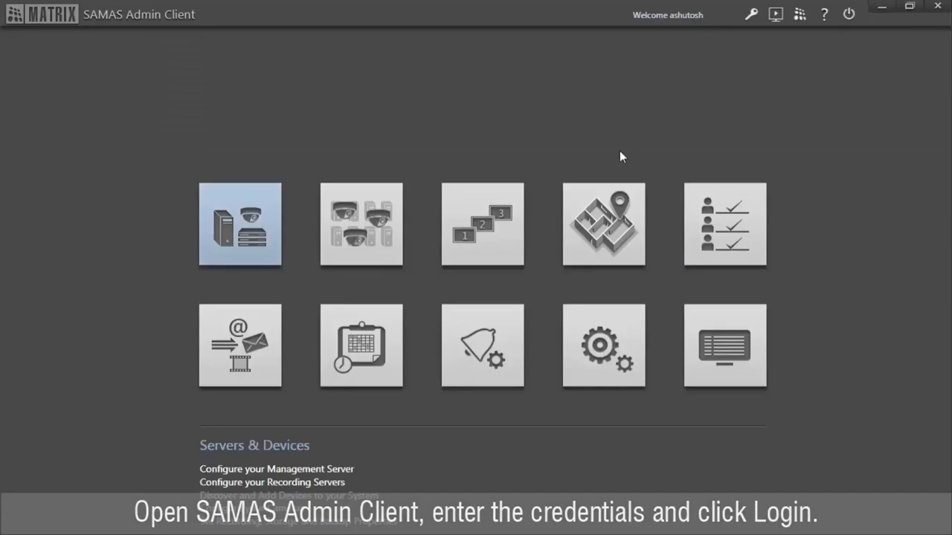
# - Go to Recording Server 2's Storage tab in Servers & Devices and start adding a backup drive
pyautogui.click(241, 194)
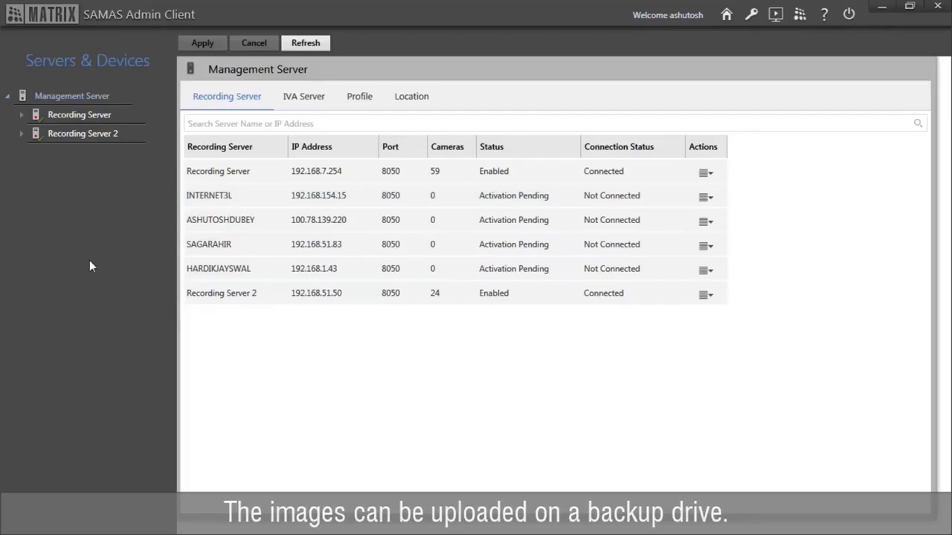
pyautogui.click(66, 133)
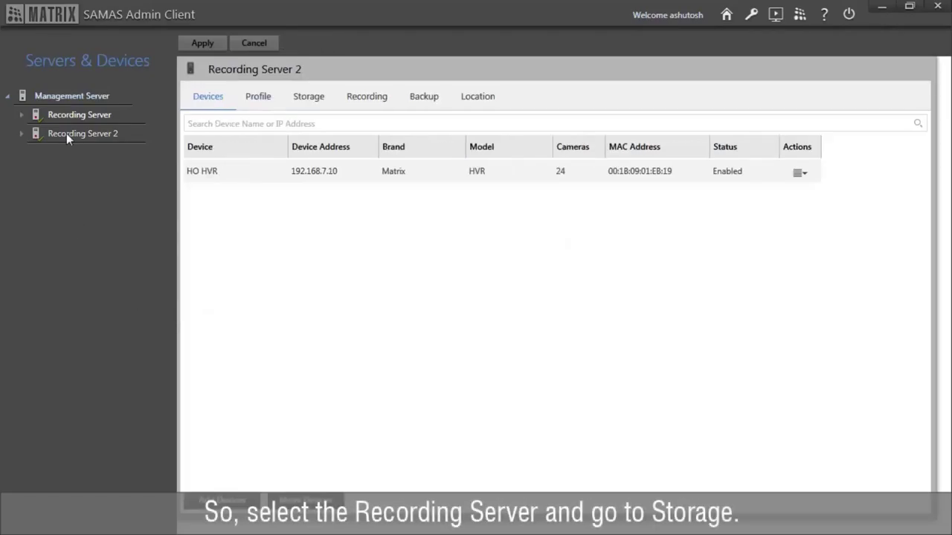
pyautogui.click(304, 105)
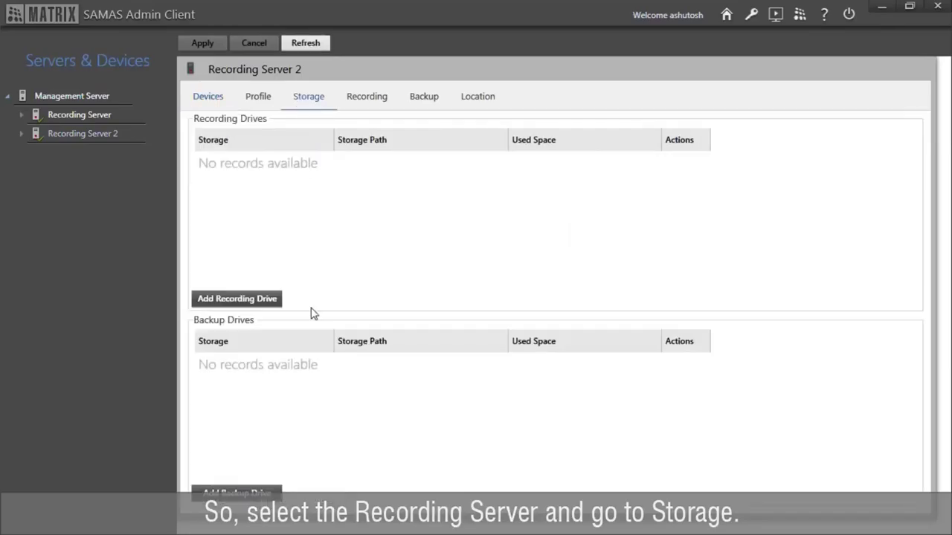
pyautogui.click(277, 493)
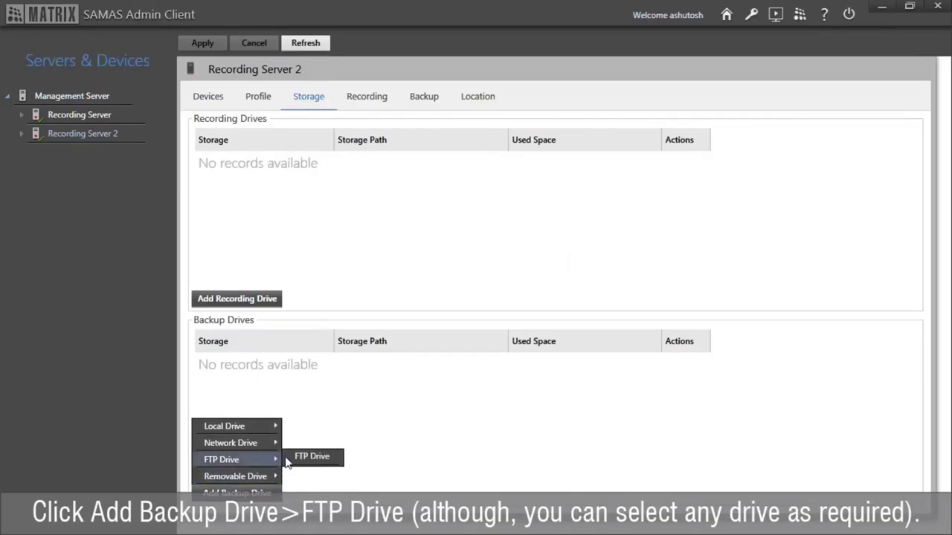
# - Choose an FTP backup drive named 'LPR Images' on server 192.168.51.50
pyautogui.click(292, 462)
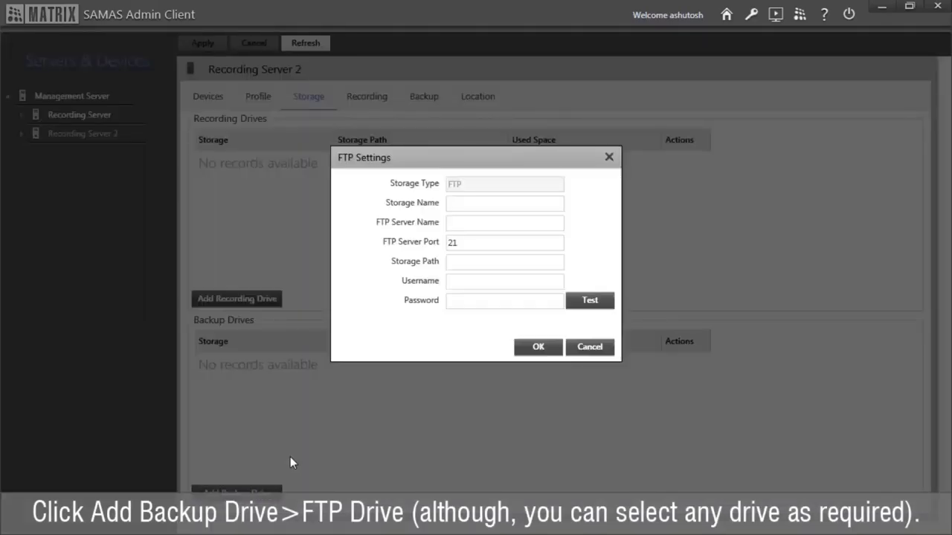
pyautogui.click(464, 202)
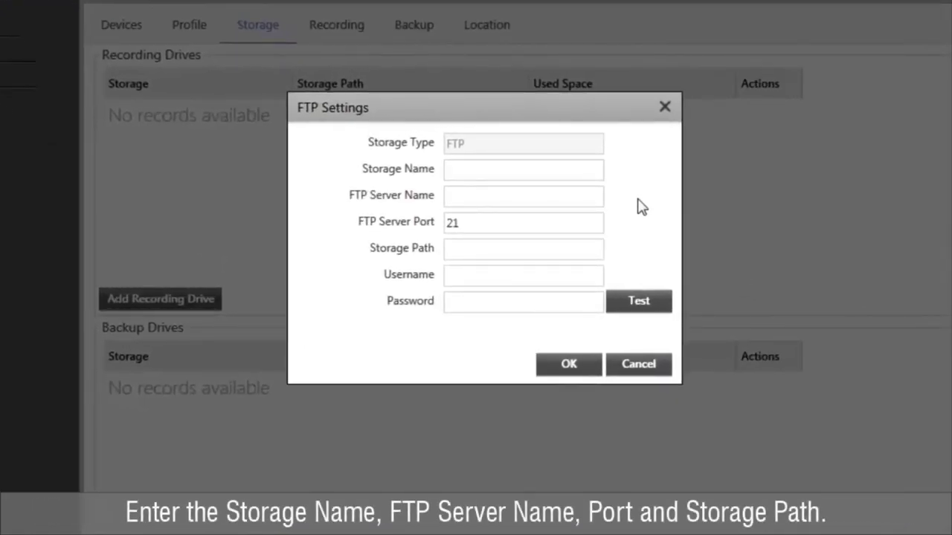
pyautogui.write('LPR Images')
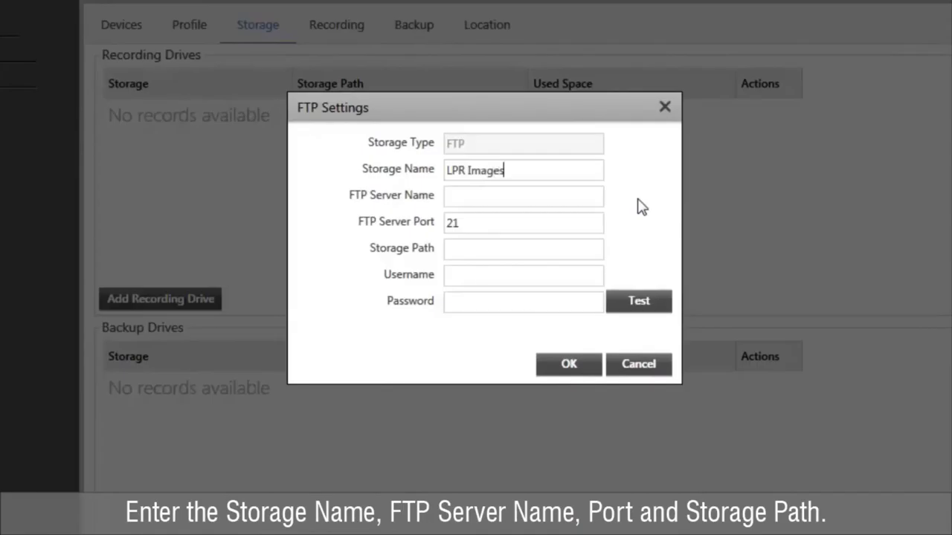
pyautogui.click(585, 190)
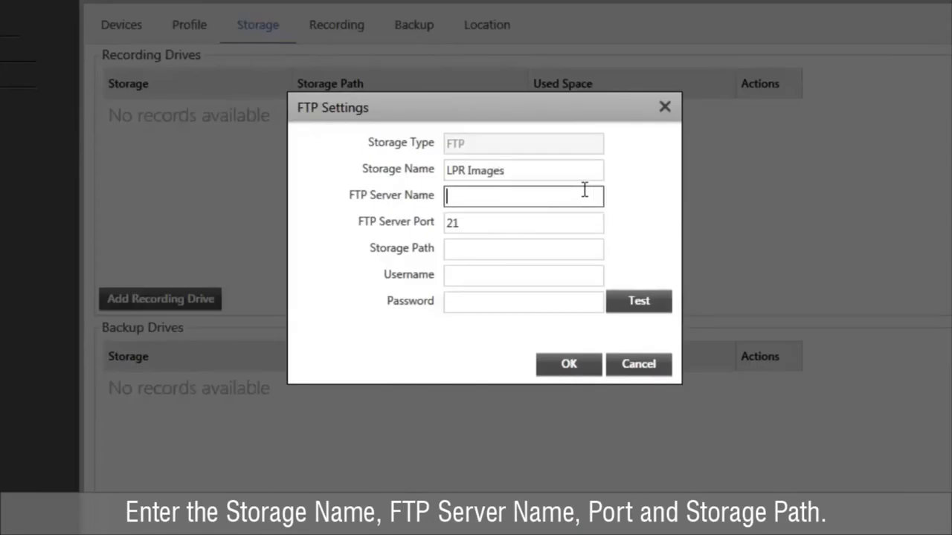
pyautogui.write('192.168.5')
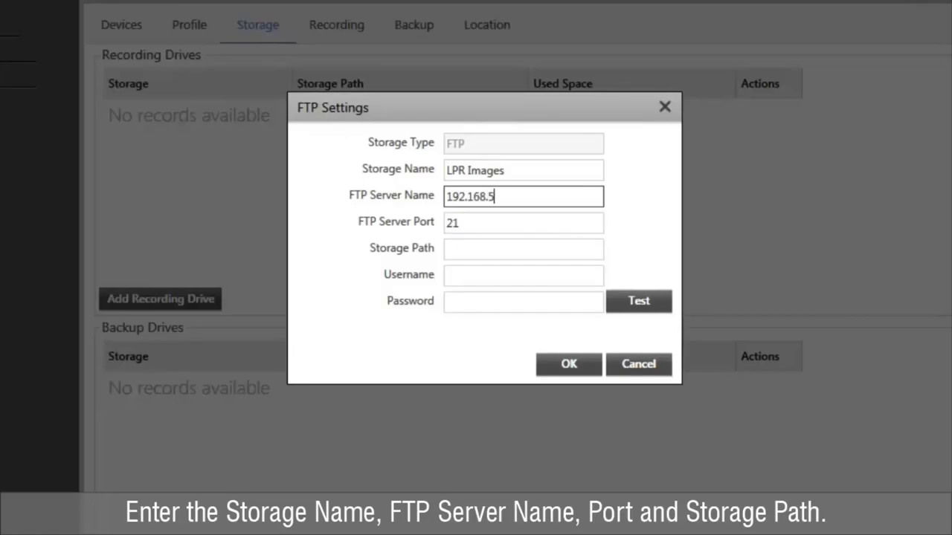
pyautogui.write('1.50')
# - Keep port 21, set storage path 'FTP', enter the FTP username and password, and test the connection
pyautogui.press('Tab')
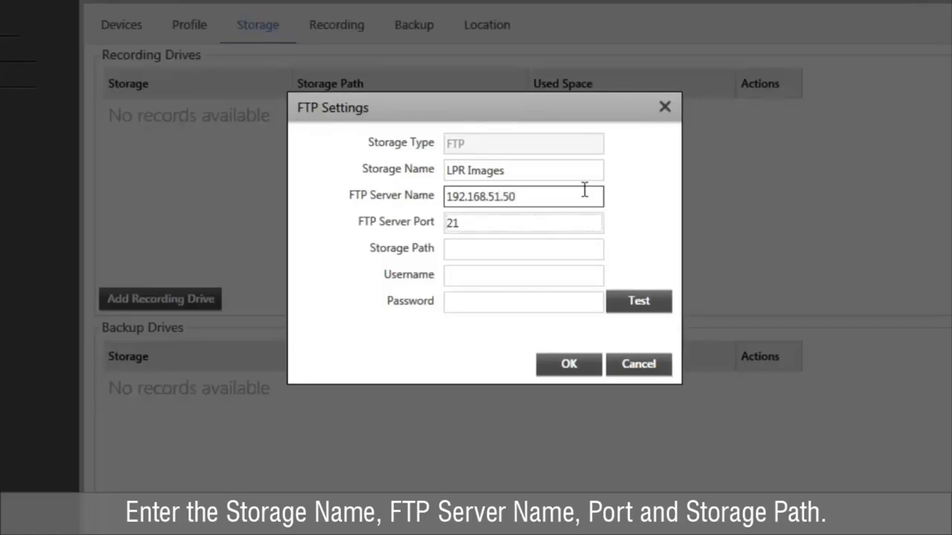
pyautogui.press('Tab')
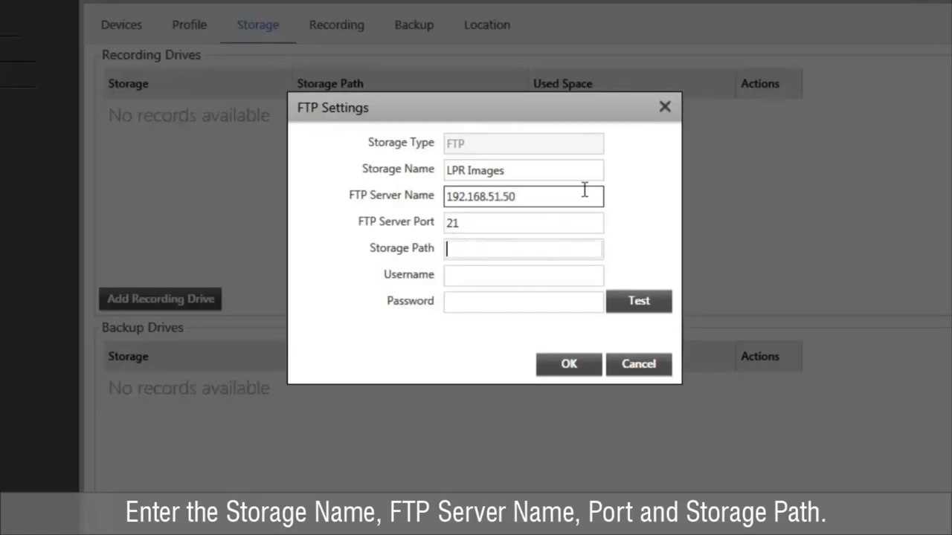
pyautogui.write('FTP')
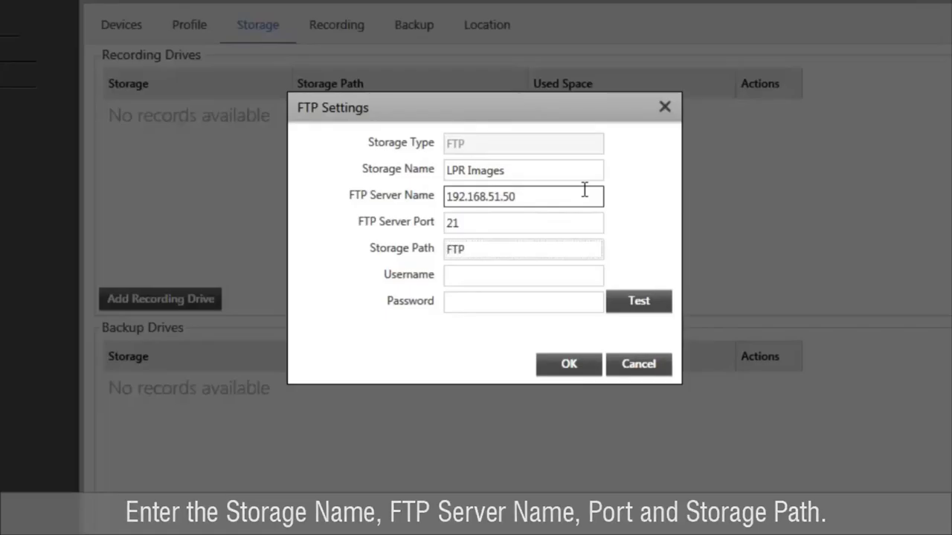
pyautogui.press('Tab')
pyautogui.write('admin')
pyautogui.press('Tab')
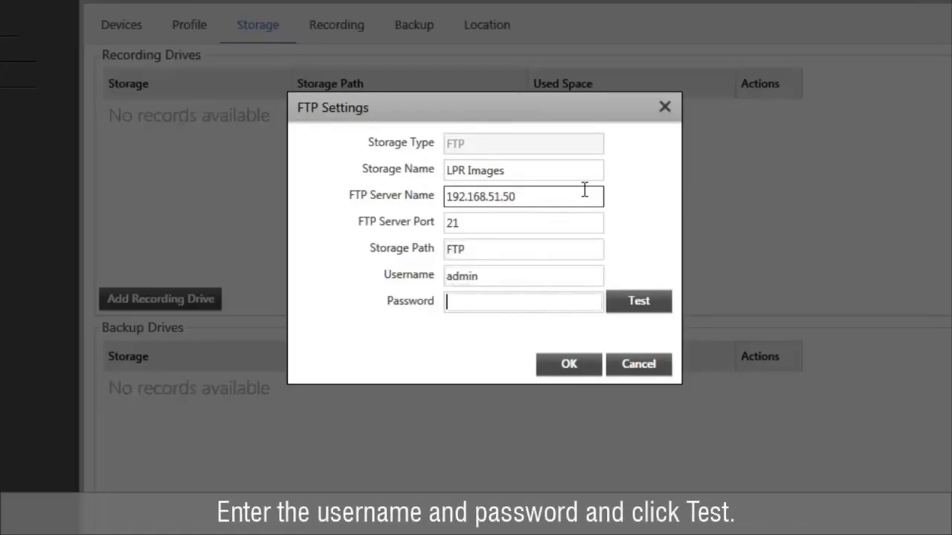
pyautogui.write('admin')
pyautogui.click(643, 313)
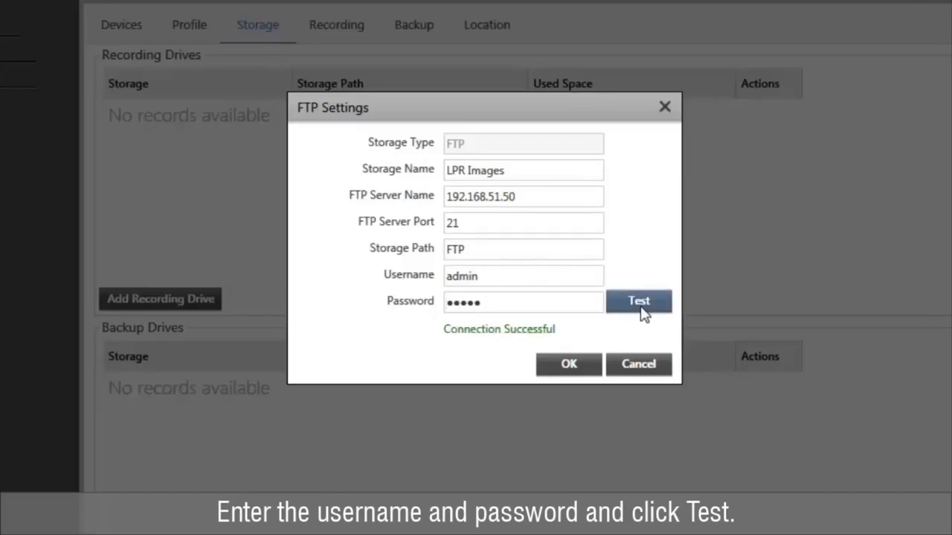
# - Save the LPR Images drive, then open camera HO HVR-Cam5 under Recording Server 2 > HO HVR
pyautogui.click(570, 365)
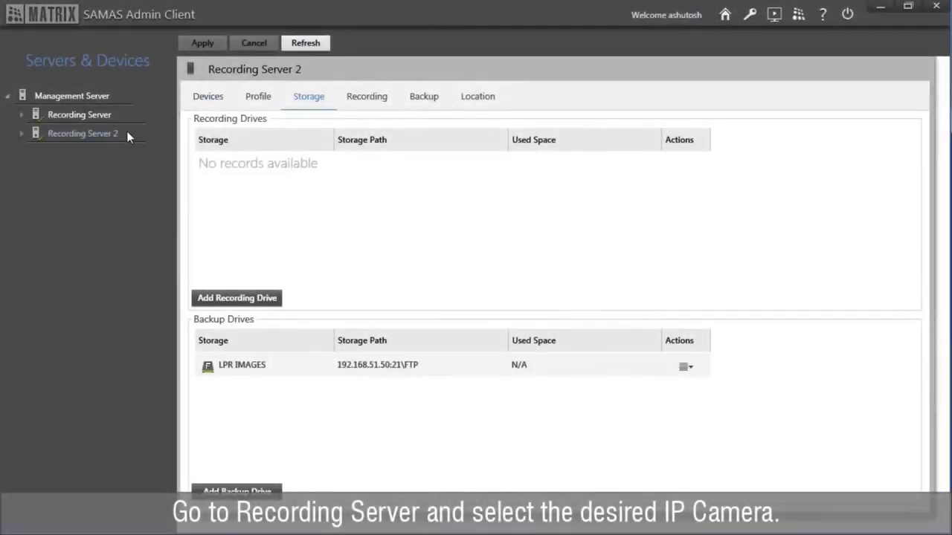
pyautogui.doubleClick(126, 130)
pyautogui.doubleClick(119, 157)
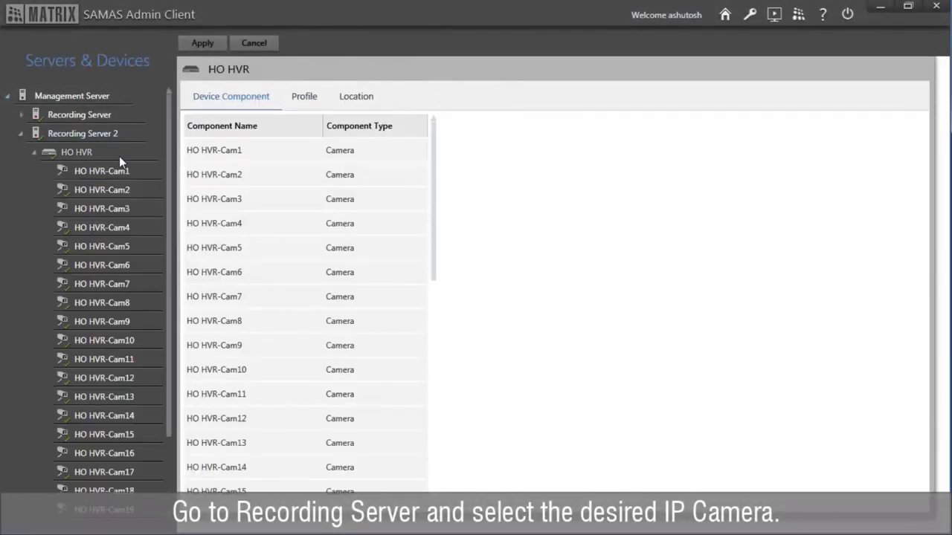
pyautogui.click(121, 246)
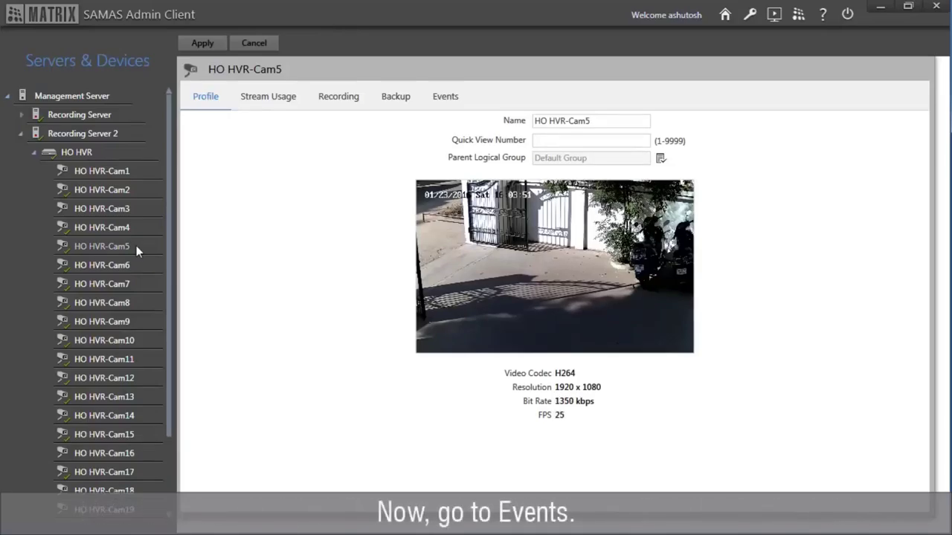
# - Enable IVA detection on server WINDOWS-R9K25ZQ and switch on the License Plate Recognition event
pyautogui.click(450, 98)
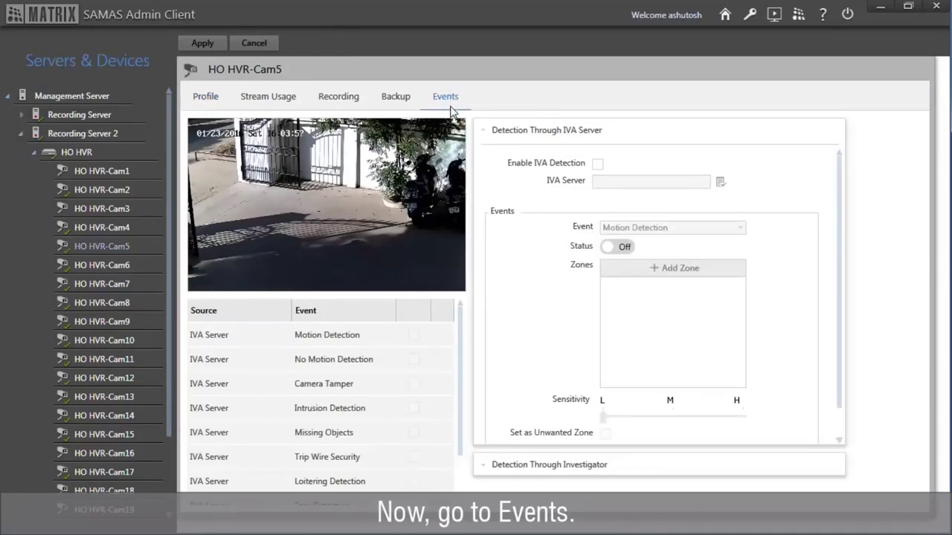
pyautogui.click(597, 164)
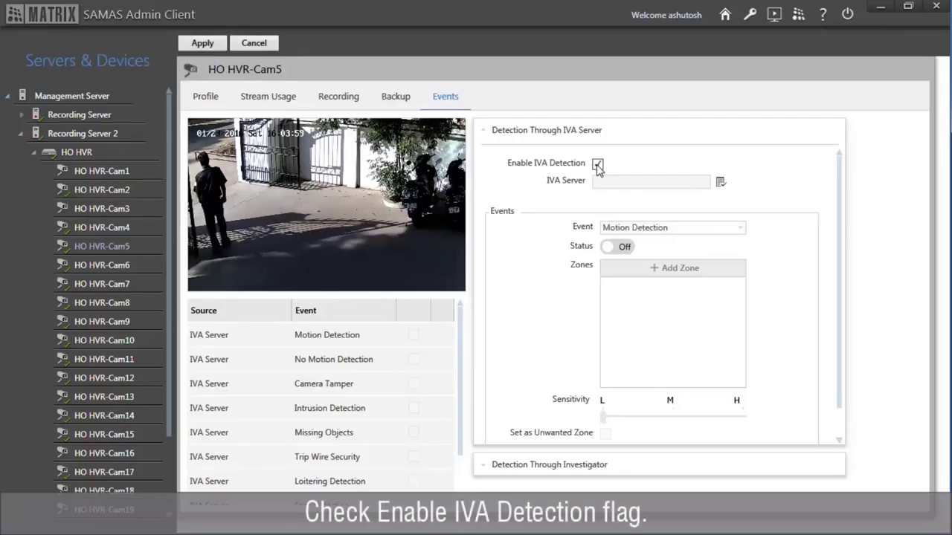
pyautogui.click(720, 183)
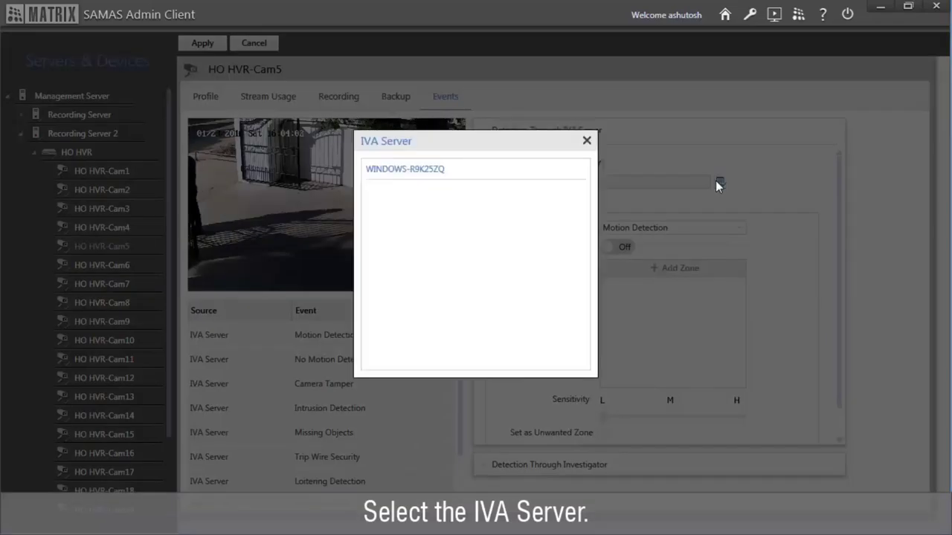
pyautogui.doubleClick(572, 172)
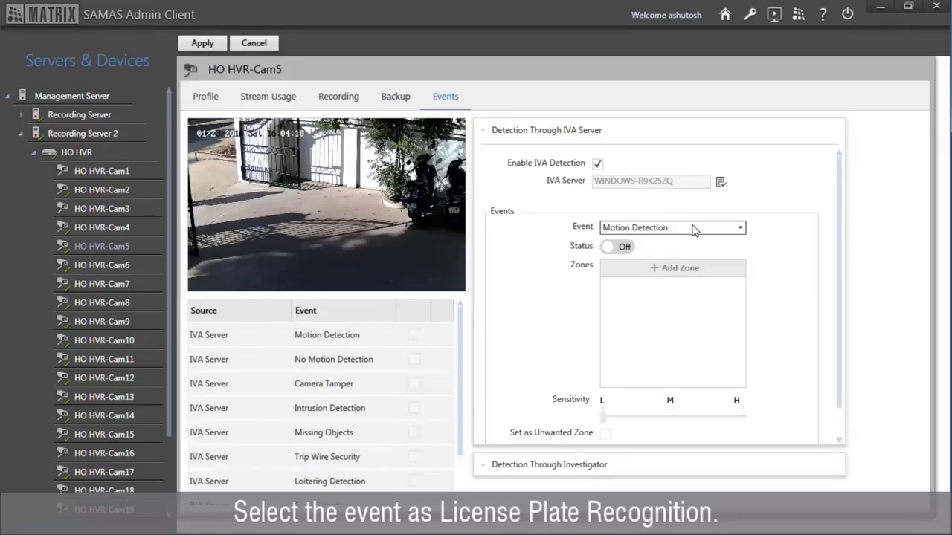
pyautogui.click(691, 228)
pyautogui.click(660, 334)
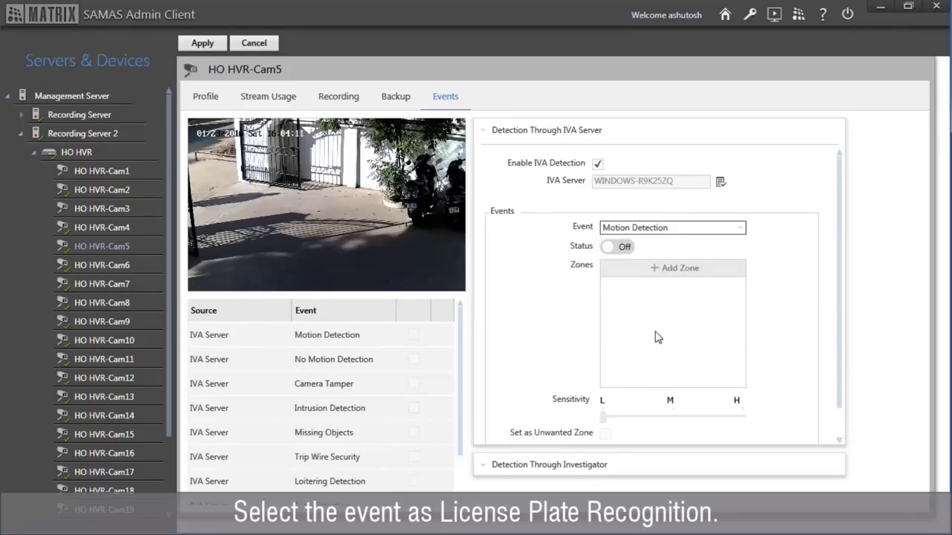
pyautogui.click(609, 252)
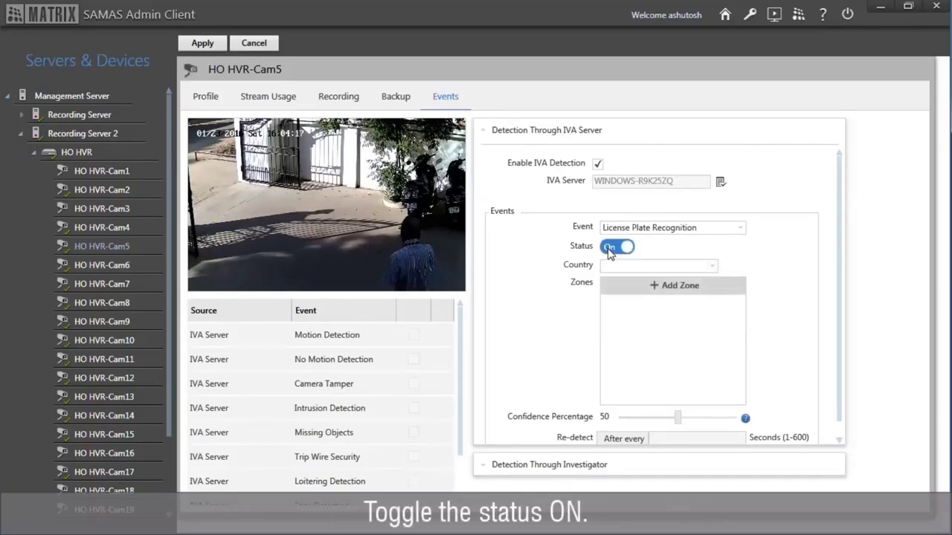
# - Set the country to India and place Zone 1 over the motorbike's license plate
pyautogui.click(635, 268)
pyautogui.scroll(-5, 643, 435)
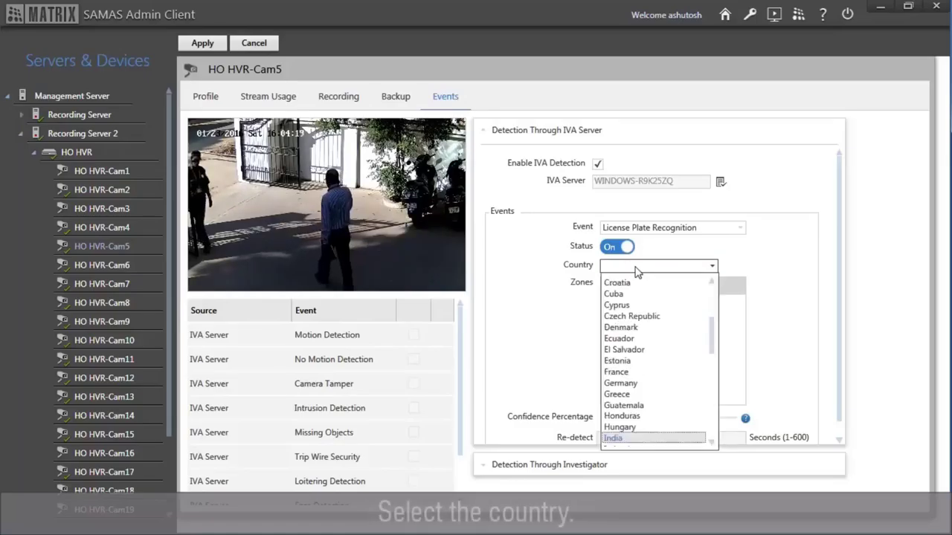
pyautogui.click(643, 439)
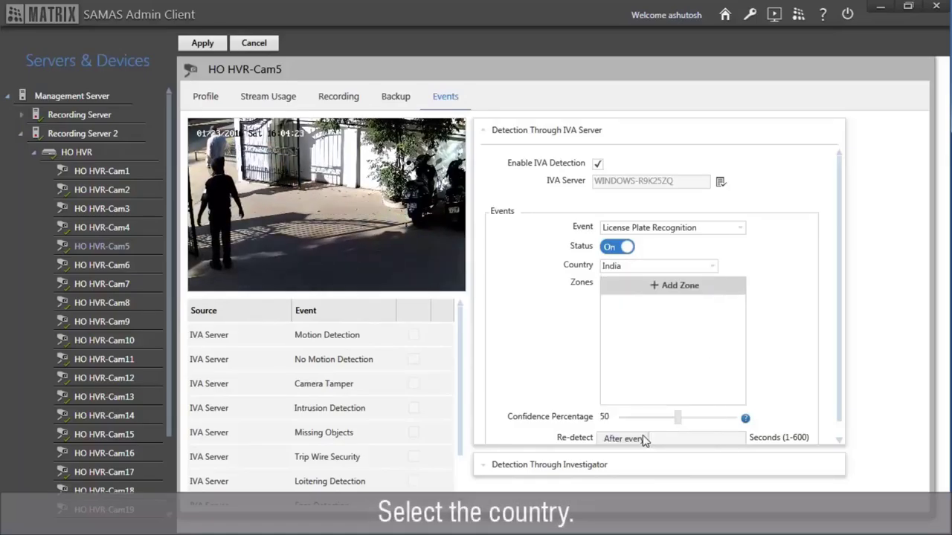
pyautogui.click(637, 293)
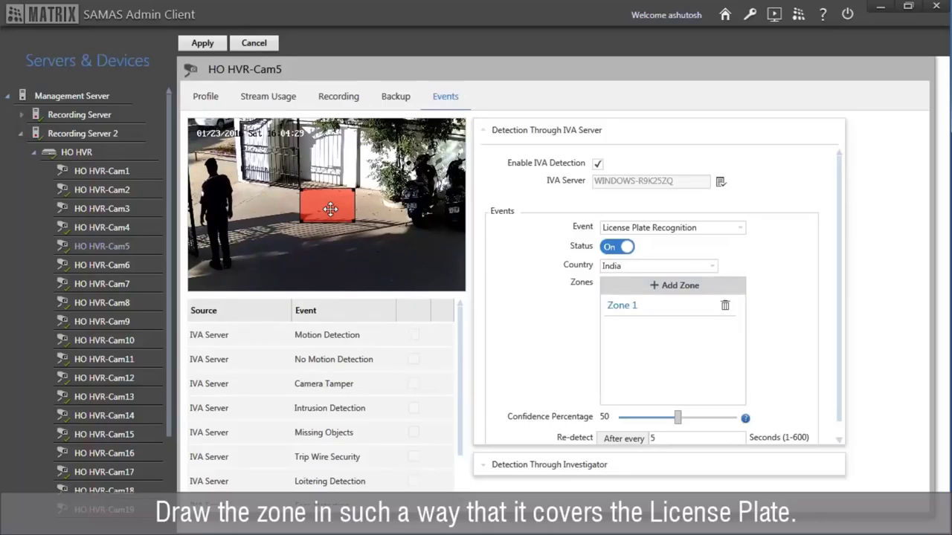
pyautogui.moveTo(330, 209); pyautogui.dragTo(413, 213)
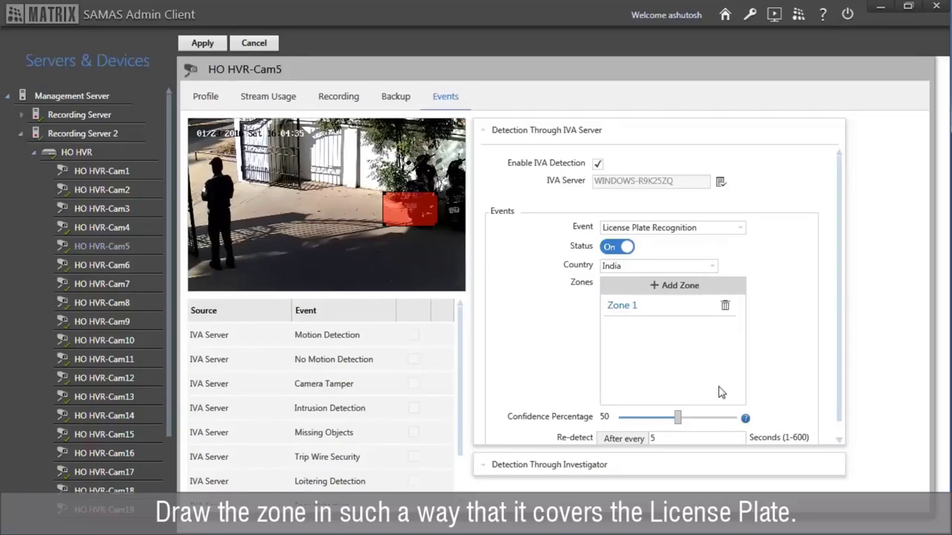
pyautogui.scroll(-1, 837, 432)
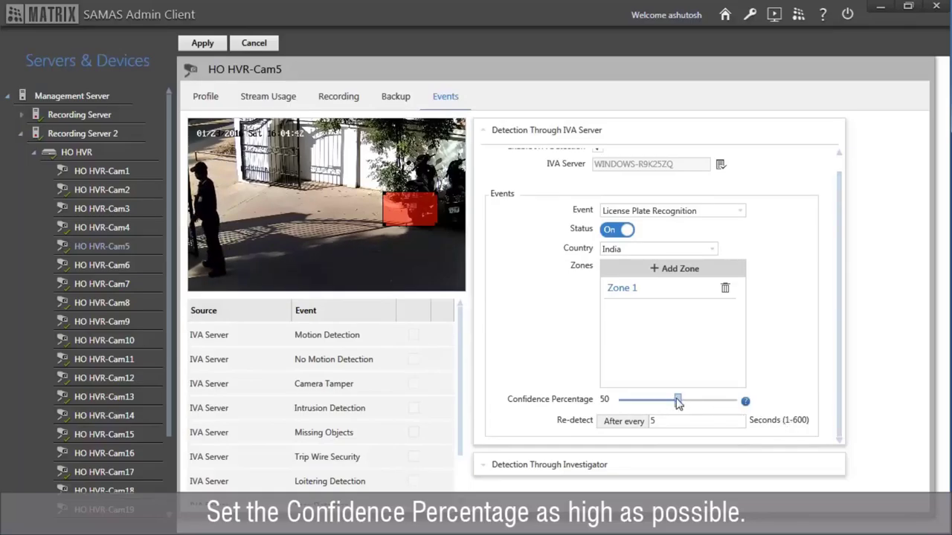
# - Set Confidence Percentage to 83 with a 5-second re-detect and apply the camera settings
pyautogui.moveTo(677, 402); pyautogui.dragTo(715, 405)
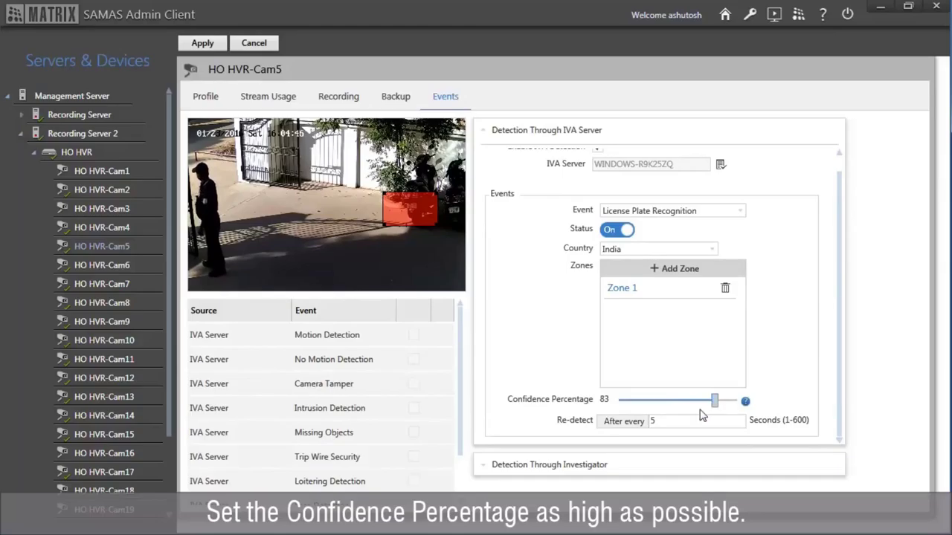
pyautogui.click(667, 421)
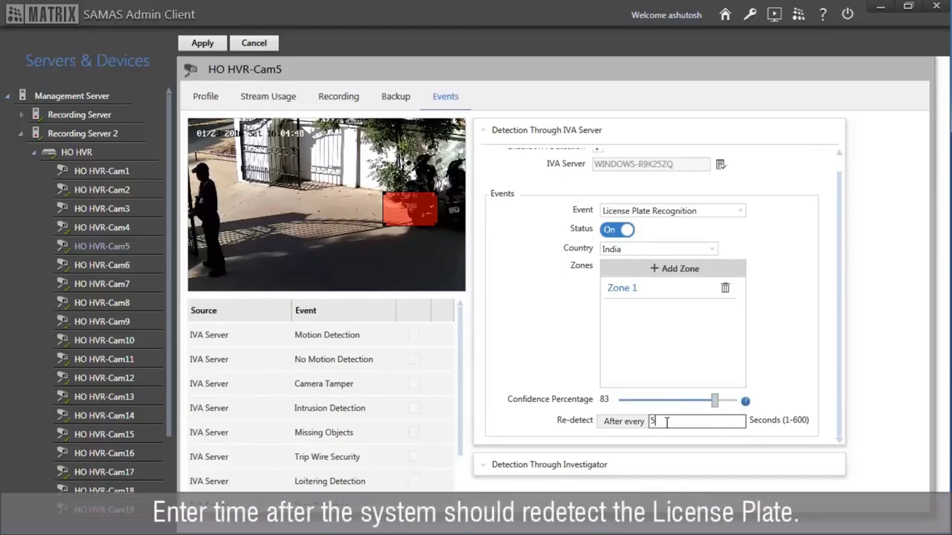
pyautogui.click(214, 49)
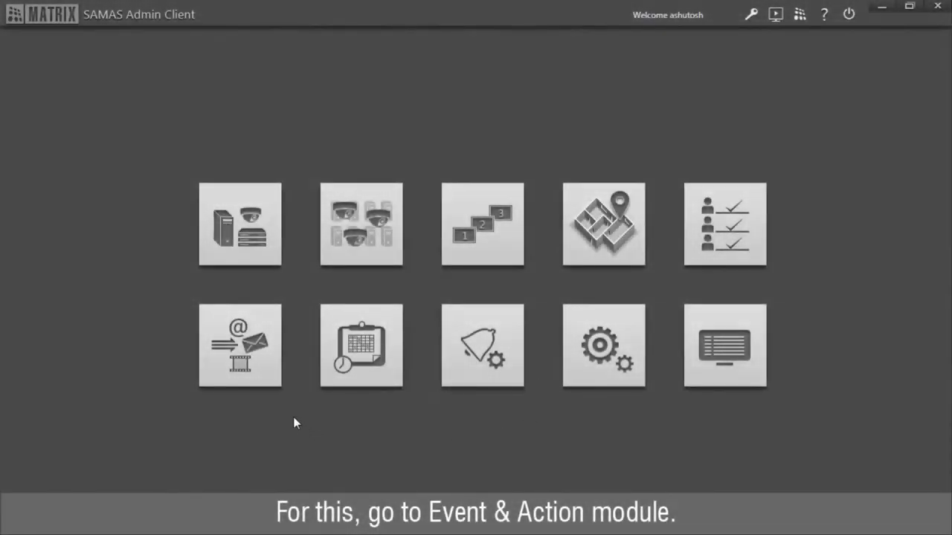
# - In Event & Action, select HO HVR-Cam5's License Plate Recognized event under Recording Server 2 > HO HVR
pyautogui.click(273, 381)
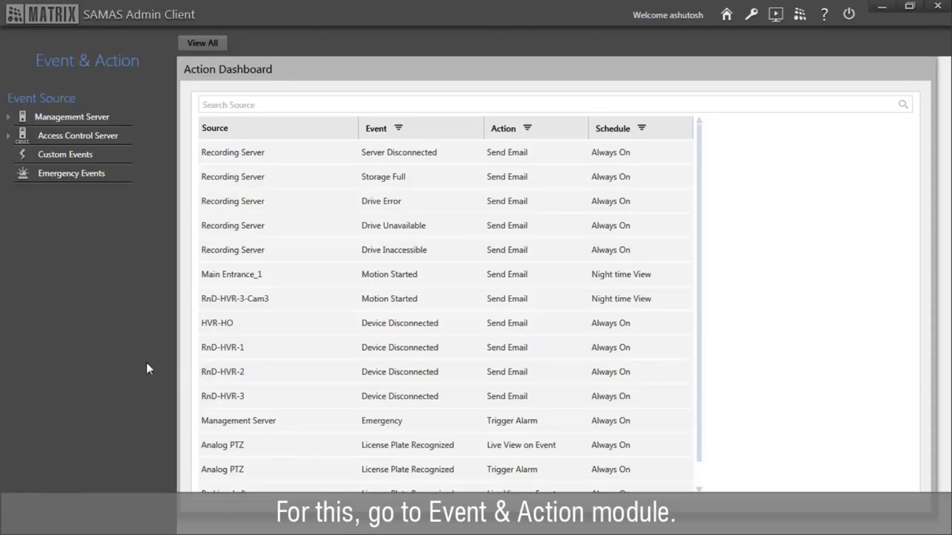
pyautogui.click(85, 120)
pyautogui.click(104, 158)
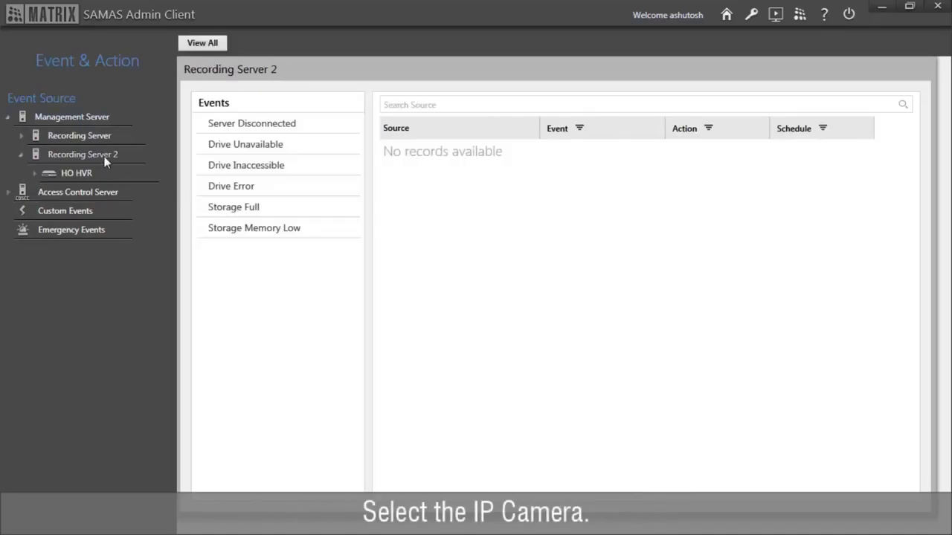
pyautogui.click(89, 172)
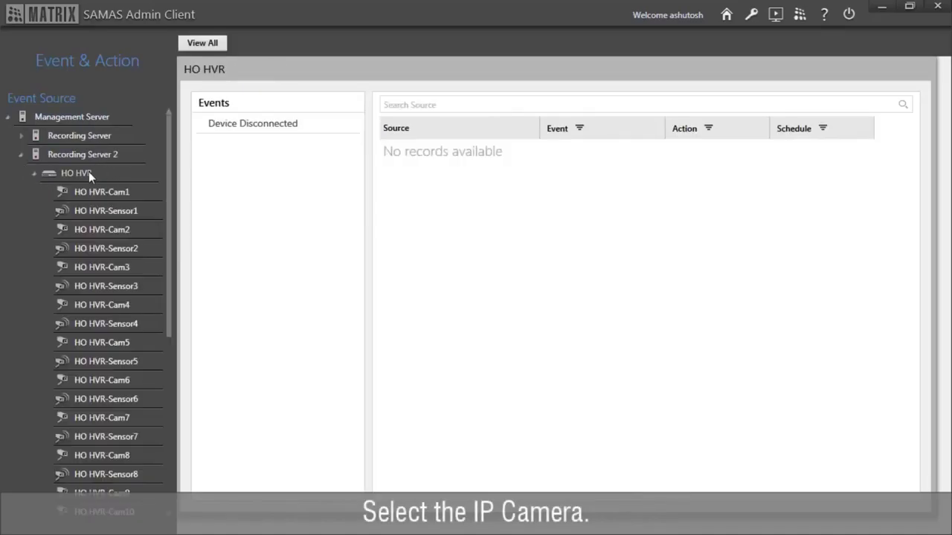
pyautogui.click(110, 341)
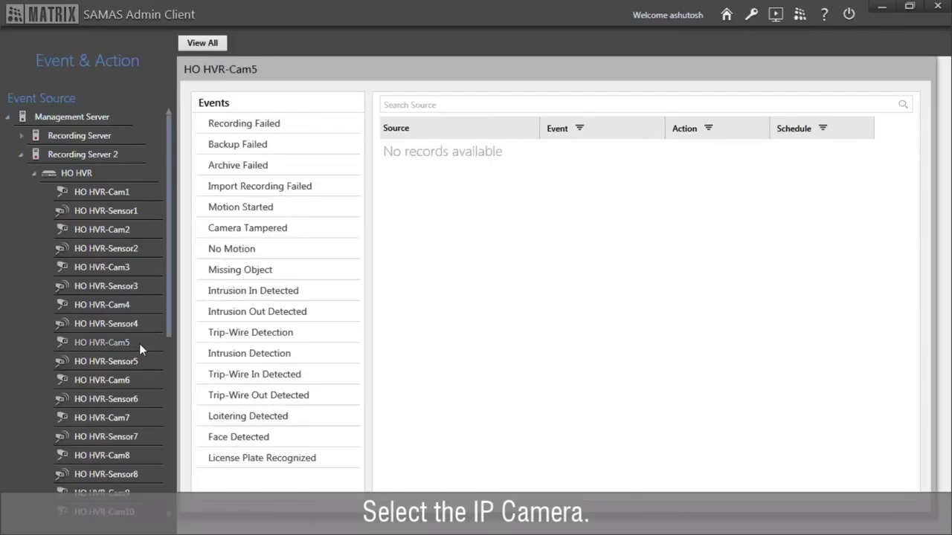
pyautogui.click(231, 459)
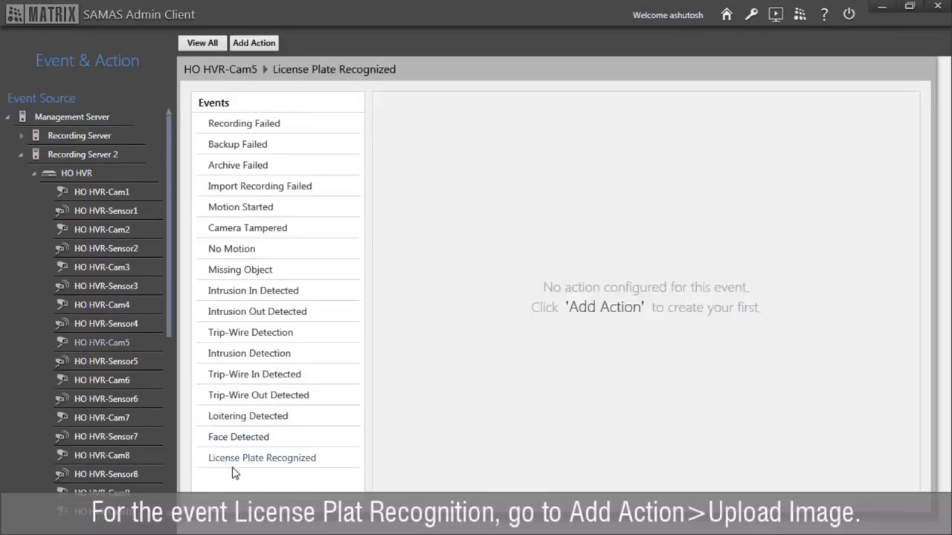
pyautogui.click(239, 46)
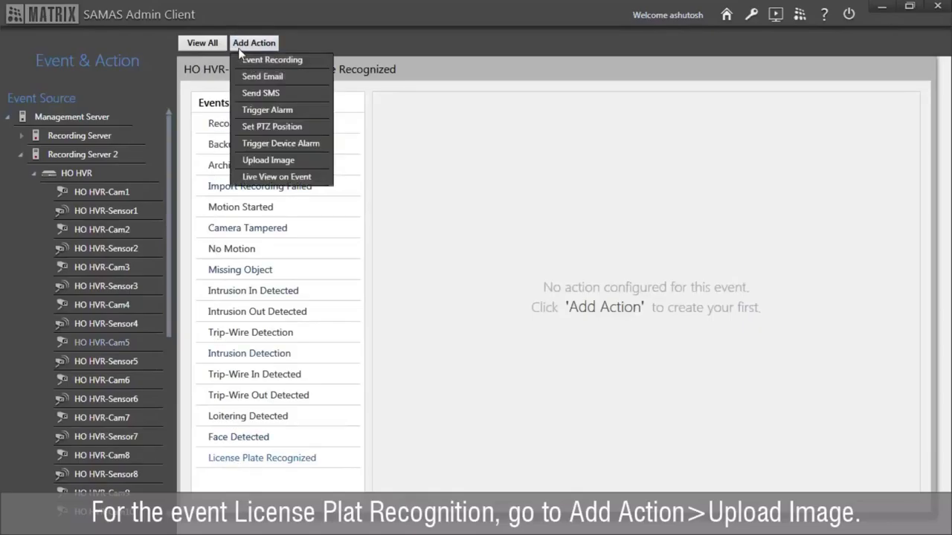
# - Add an Upload Image action limited to 15 images per minute
pyautogui.click(300, 165)
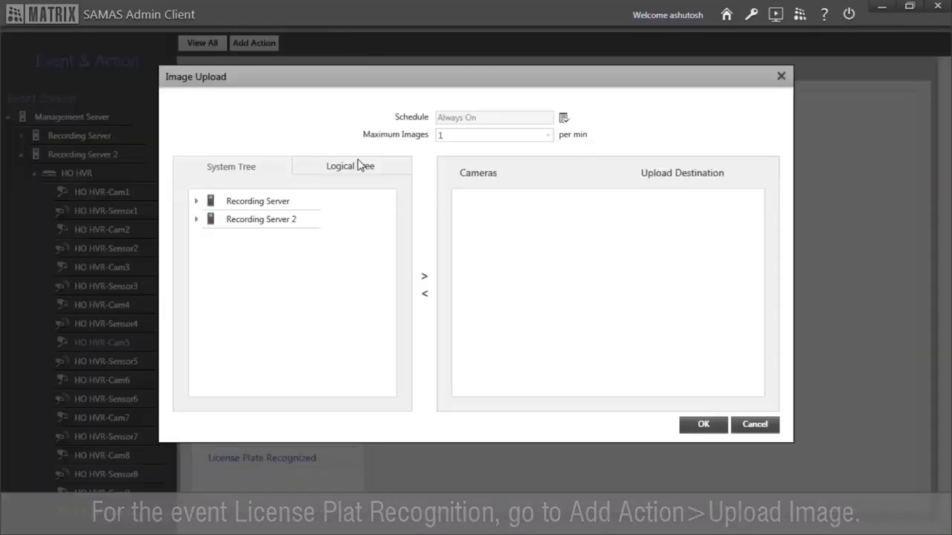
pyautogui.click(483, 136)
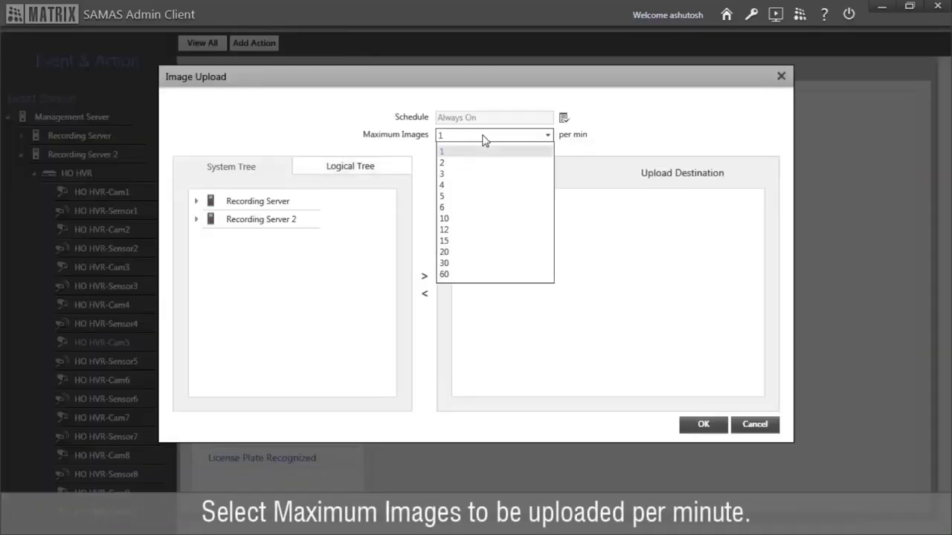
pyautogui.click(484, 241)
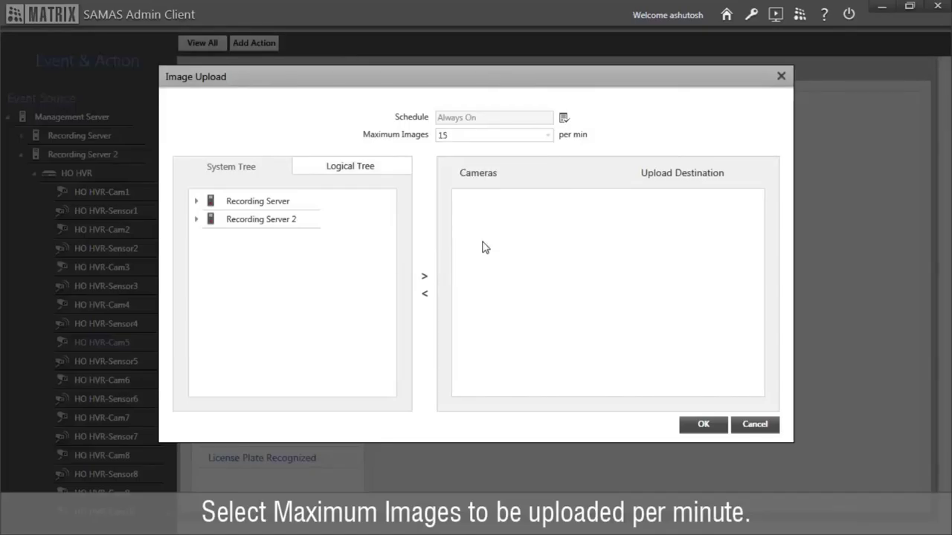
# - Add HO HVR-Cam5 with upload destination LPR IMAGES and confirm the action
pyautogui.doubleClick(272, 223)
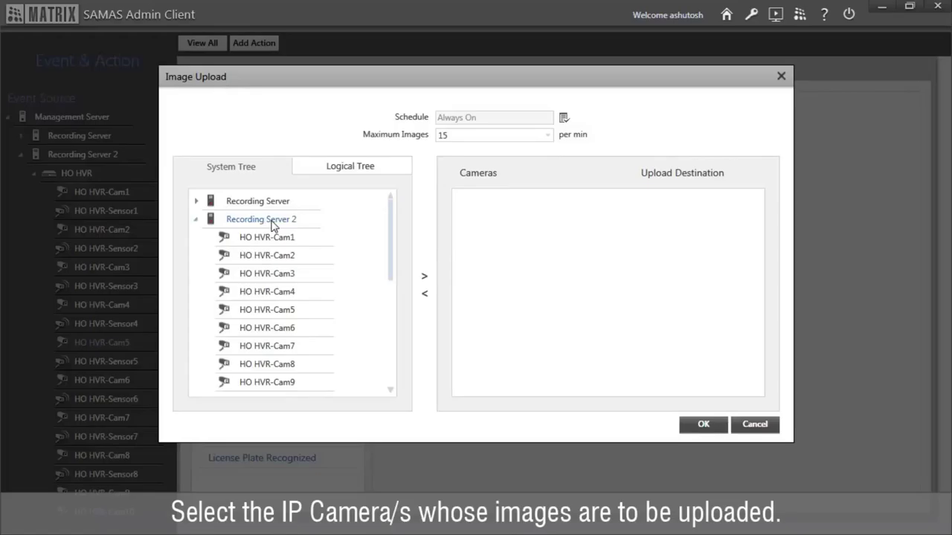
pyautogui.doubleClick(293, 313)
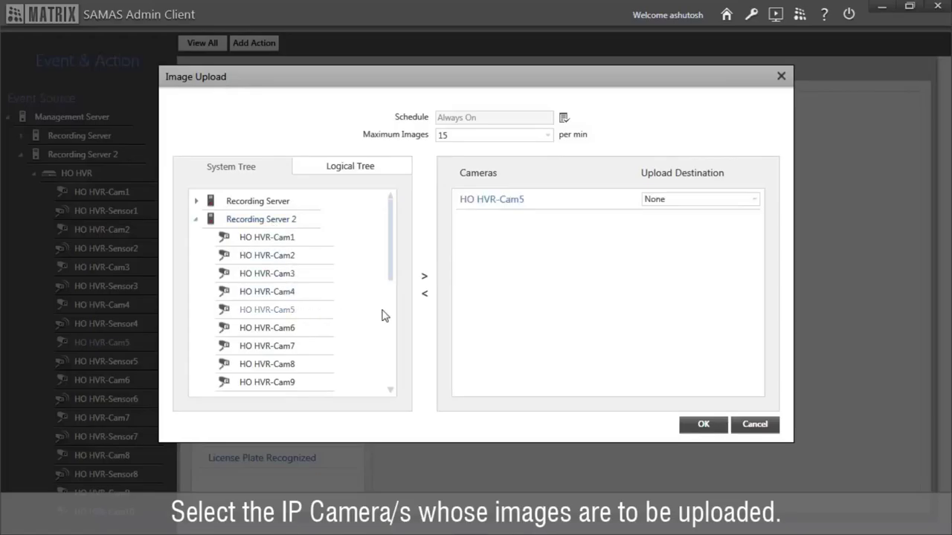
pyautogui.click(699, 201)
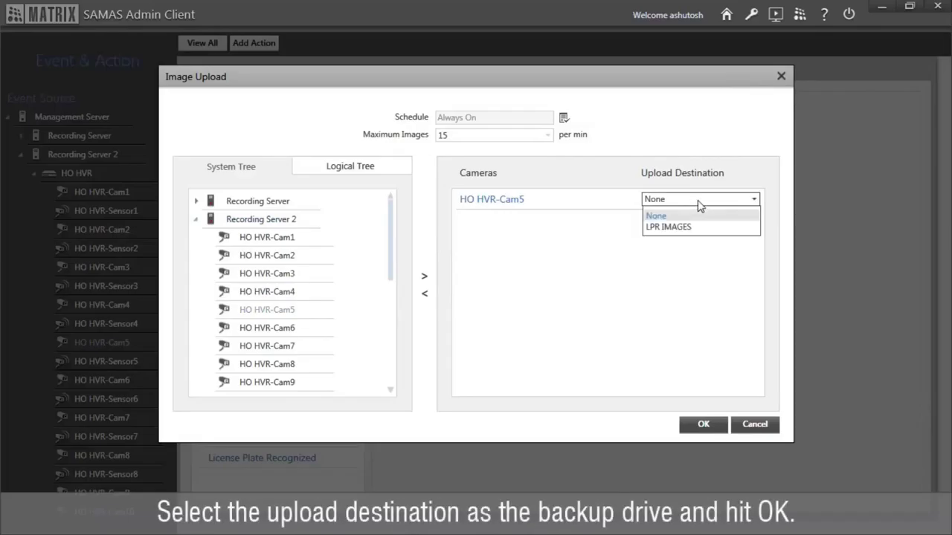
pyautogui.click(708, 227)
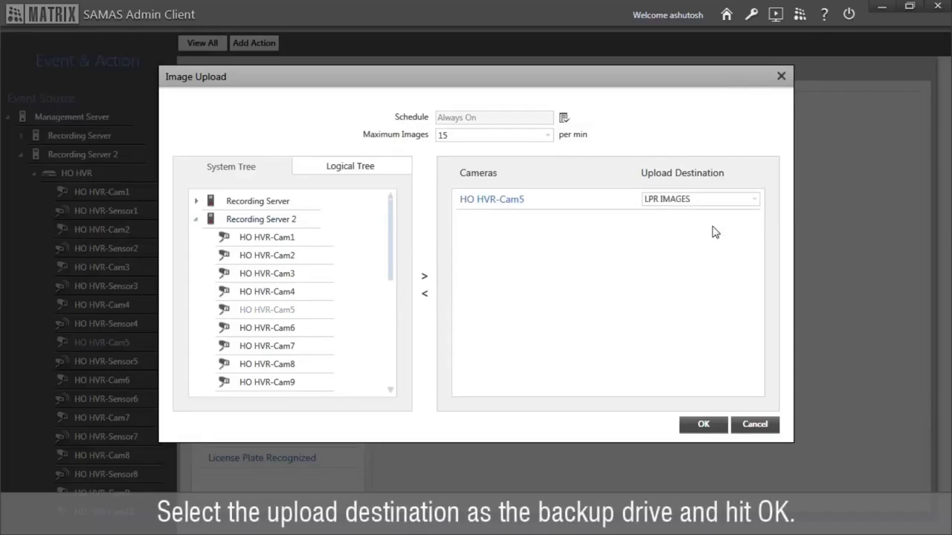
pyautogui.click(704, 424)
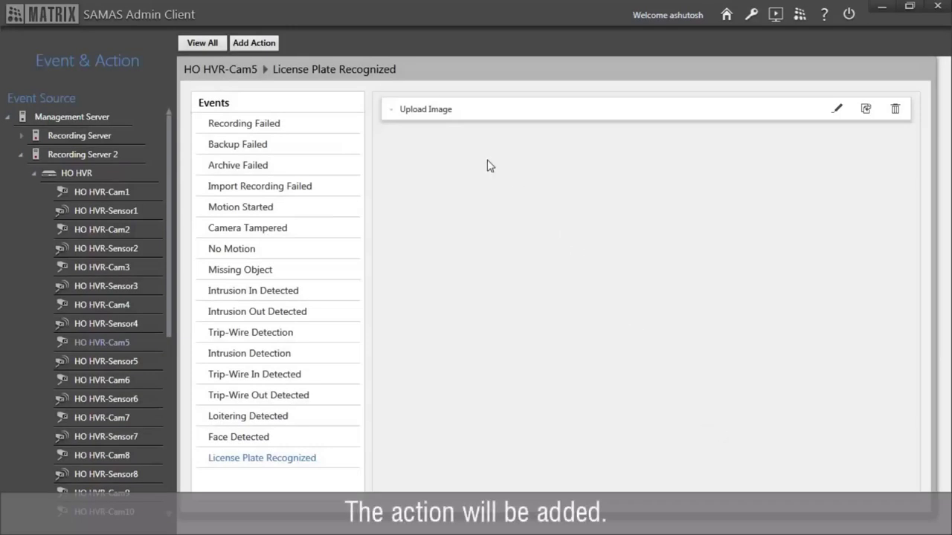
pyautogui.click(462, 120)
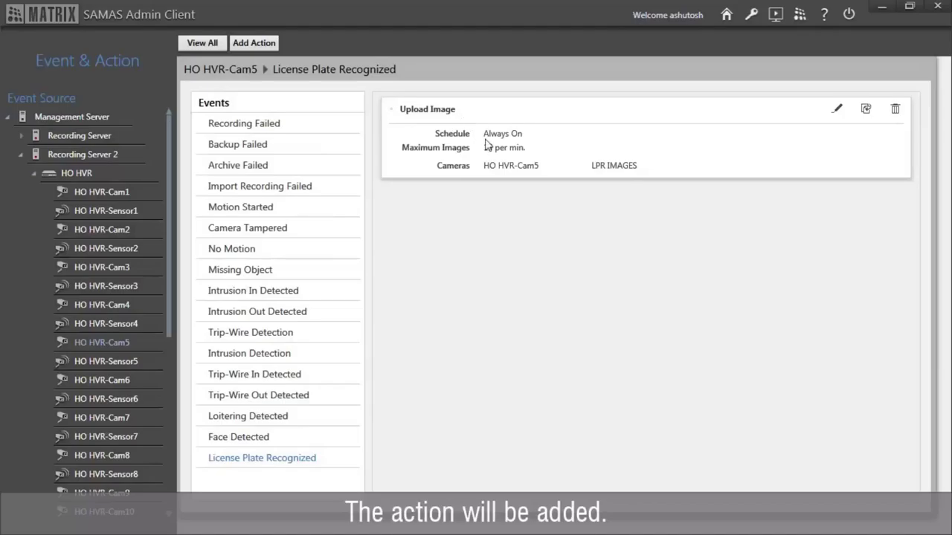